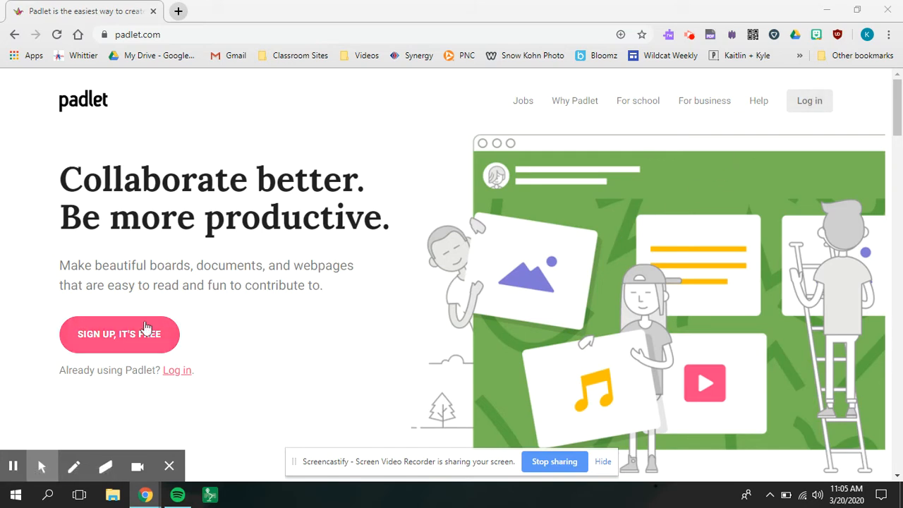
# Sign up for Padlet with Google, choosing the school account.
pyautogui.click(107, 338)
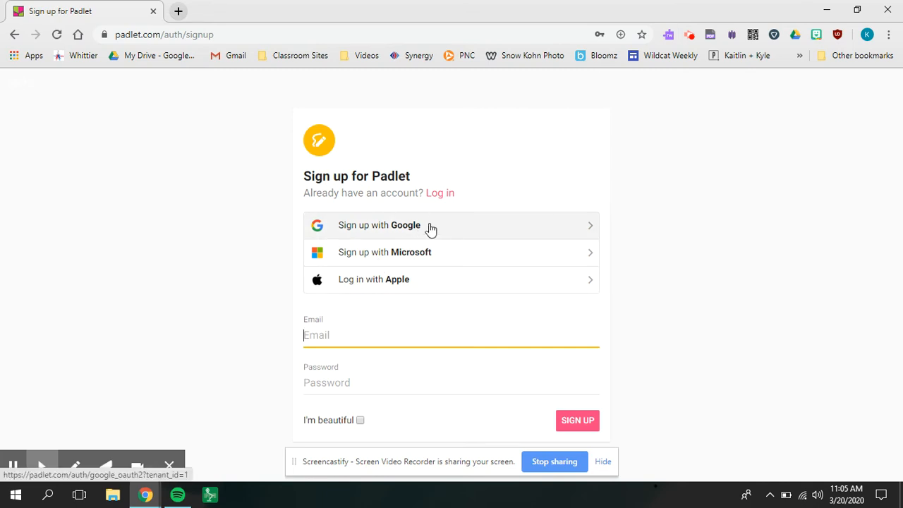
pyautogui.click(431, 227)
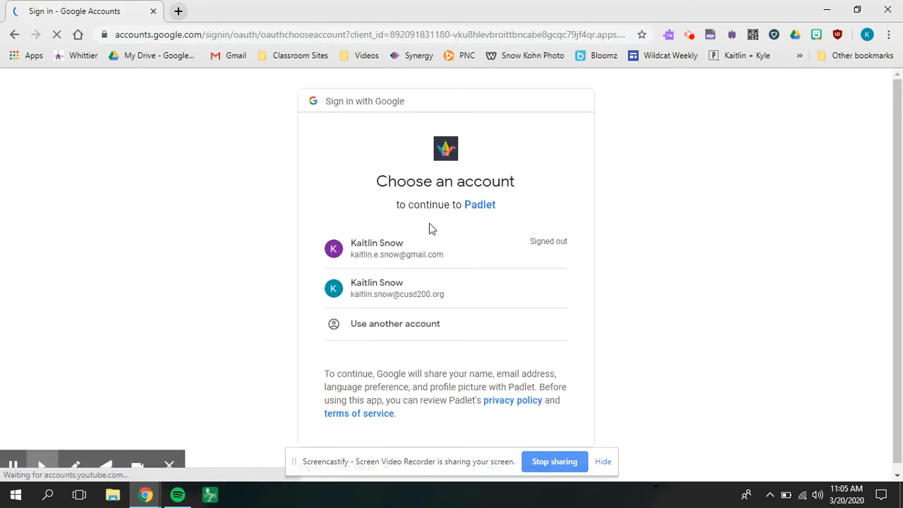
pyautogui.click(383, 293)
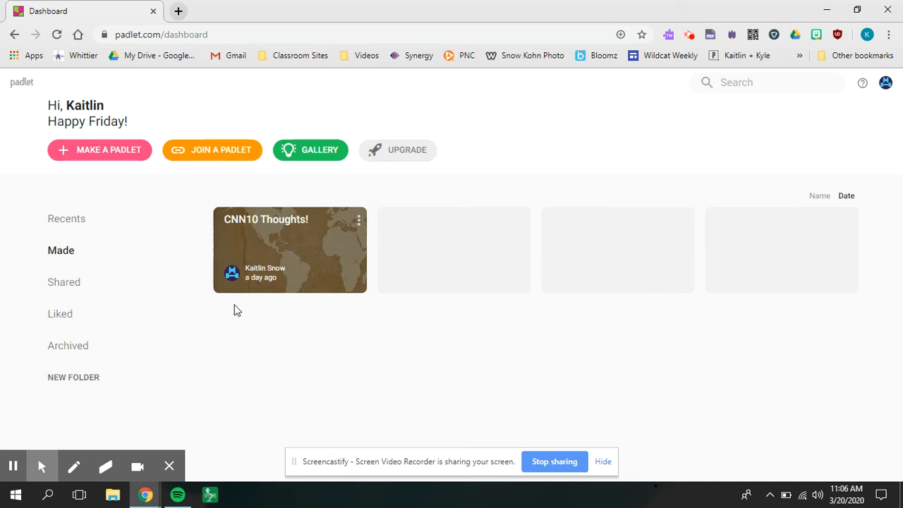
# Make a new padlet from the blank Wall layout.
pyautogui.click(108, 156)
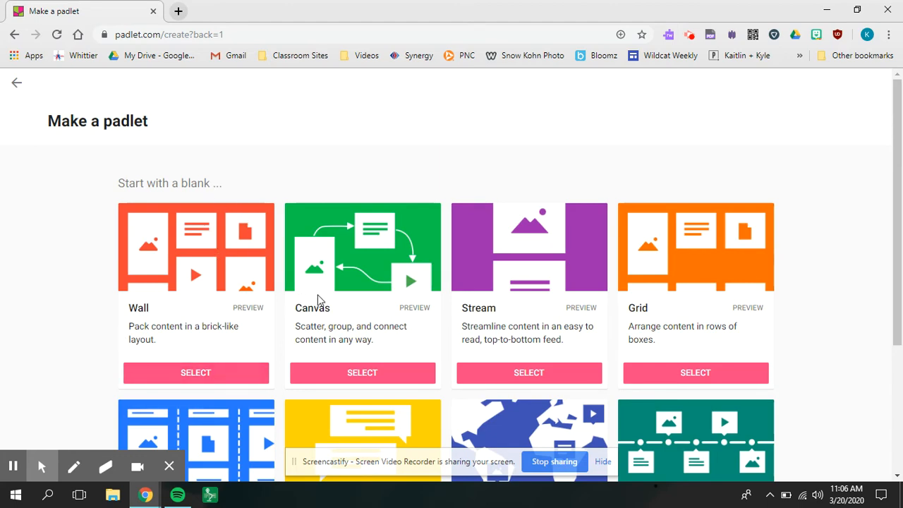
pyautogui.scroll(-3, 564, 264)
pyautogui.scroll(-4, 562, 263)
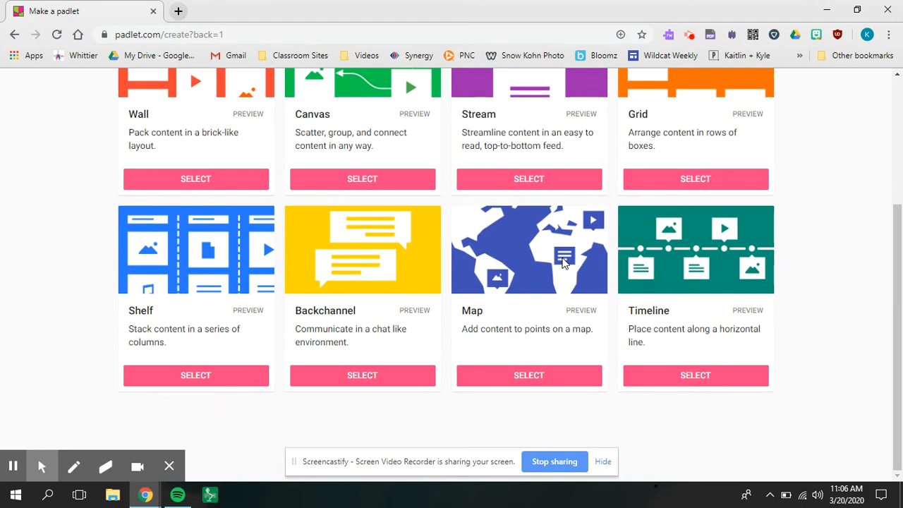
pyautogui.scroll(3, 457, 299)
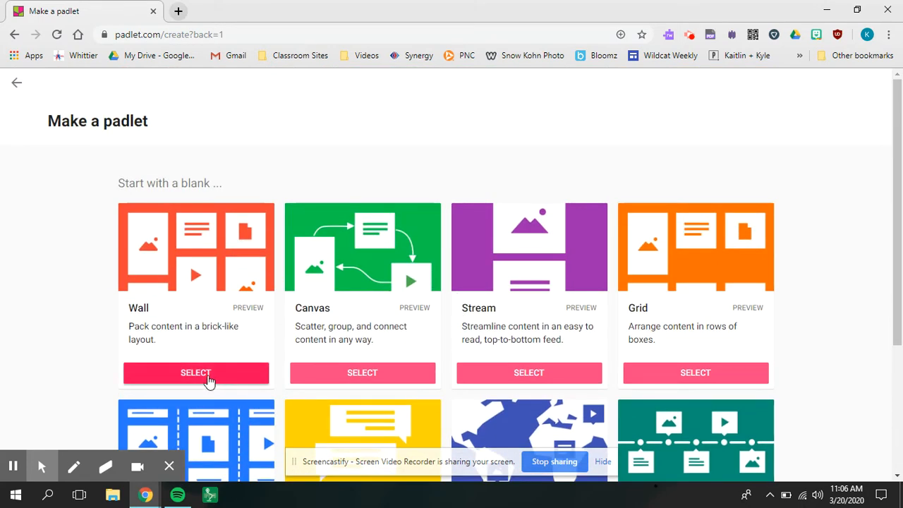
pyautogui.click(209, 380)
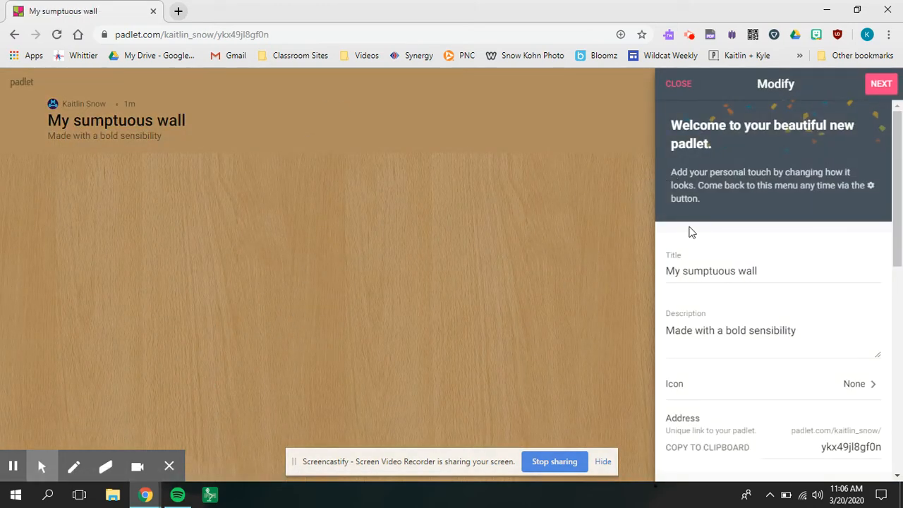
# Set the padlet's title to "Practice" and its description to "Trying new things!".
pyautogui.click(746, 272)
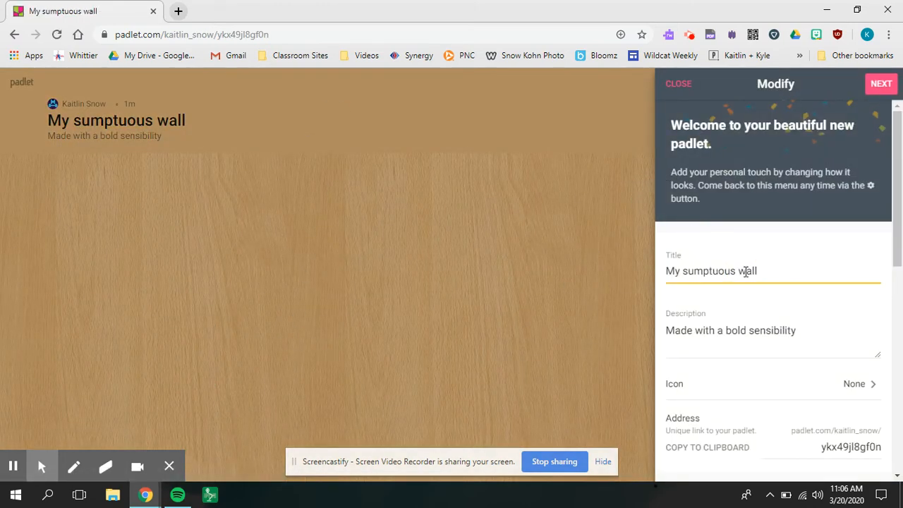
pyautogui.moveTo(757, 271); pyautogui.dragTo(657, 280)
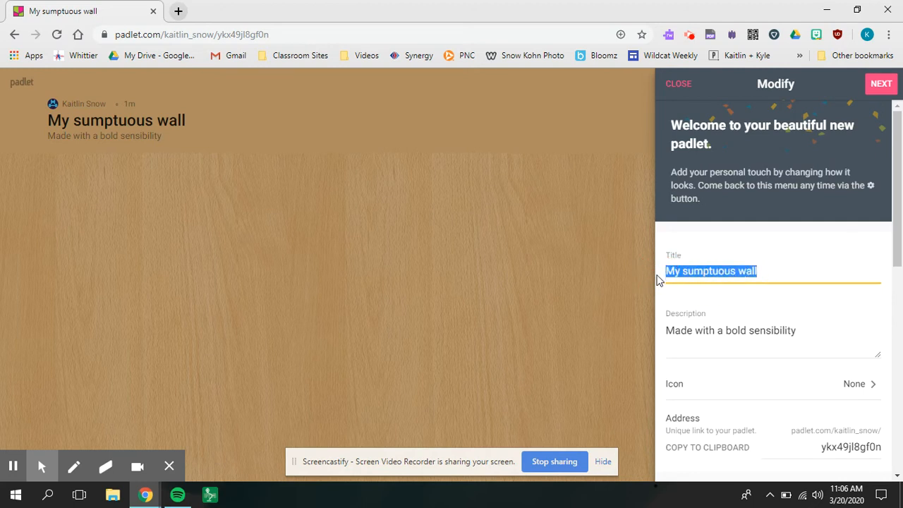
pyautogui.write('Practice')
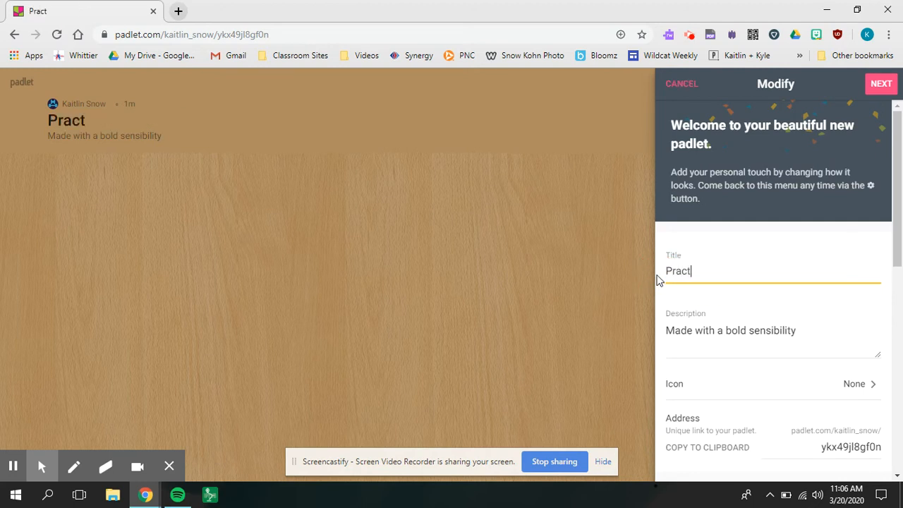
pyautogui.click(806, 333)
pyautogui.moveTo(806, 333); pyautogui.dragTo(666, 332)
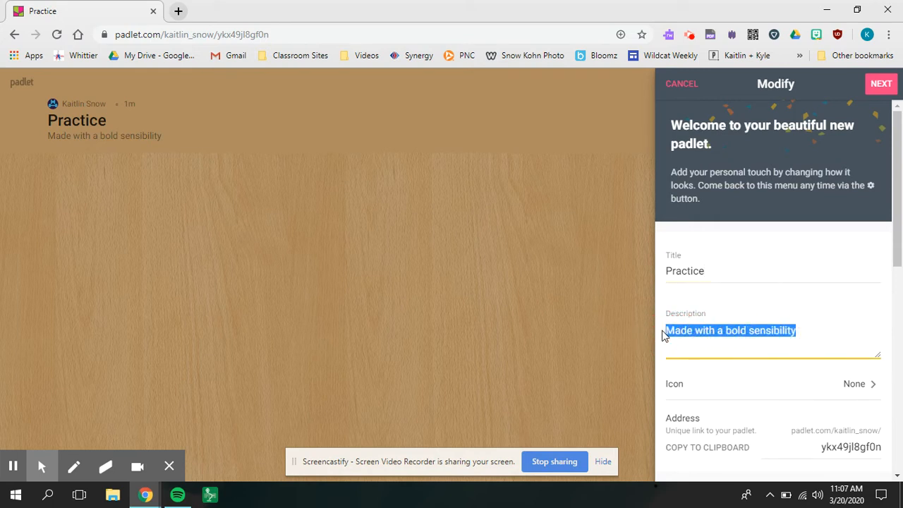
pyautogui.write('Trying new thing')
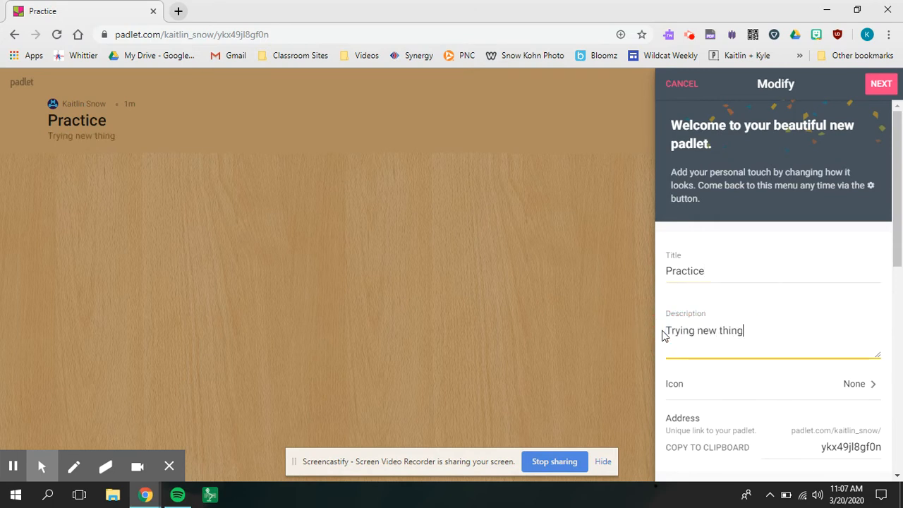
pyautogui.write('s!')
# Set the padlet's wallpaper to the Map picture and its font to the second style.
pyautogui.scroll(-3, 667, 333)
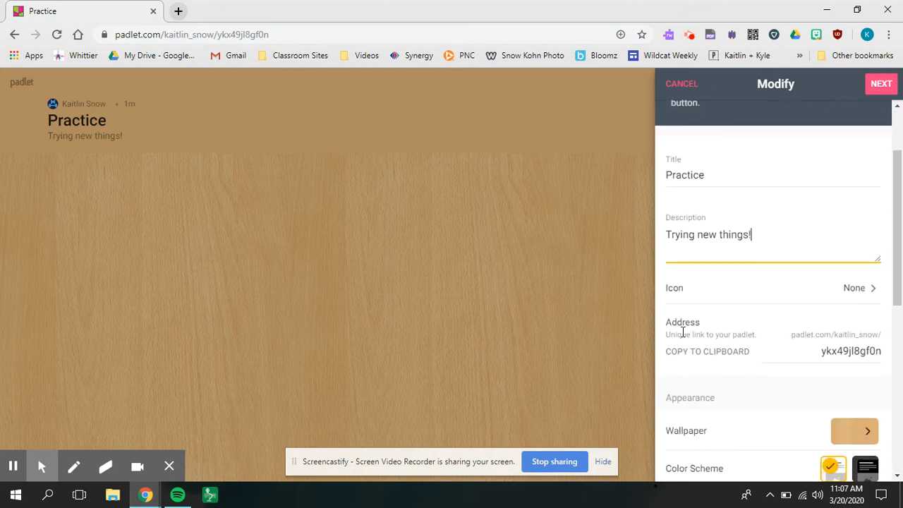
pyautogui.scroll(-1, 684, 332)
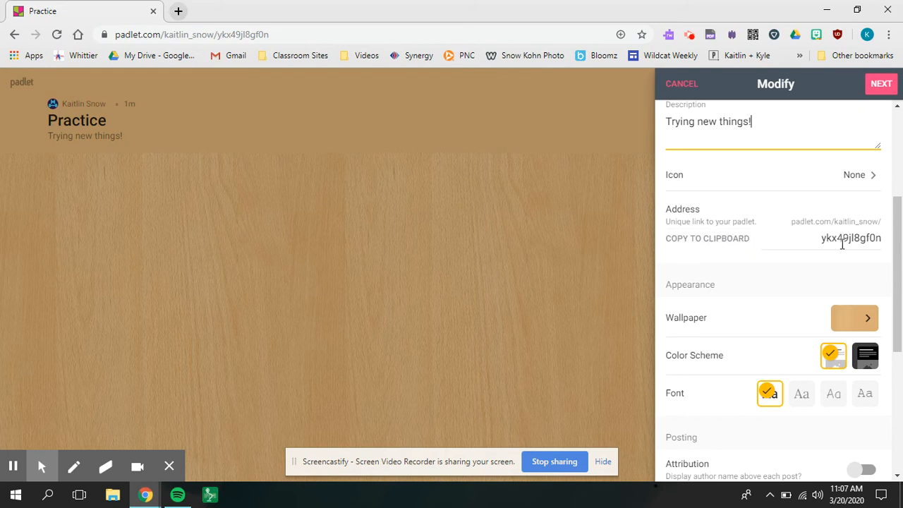
pyautogui.scroll(-3, 678, 311)
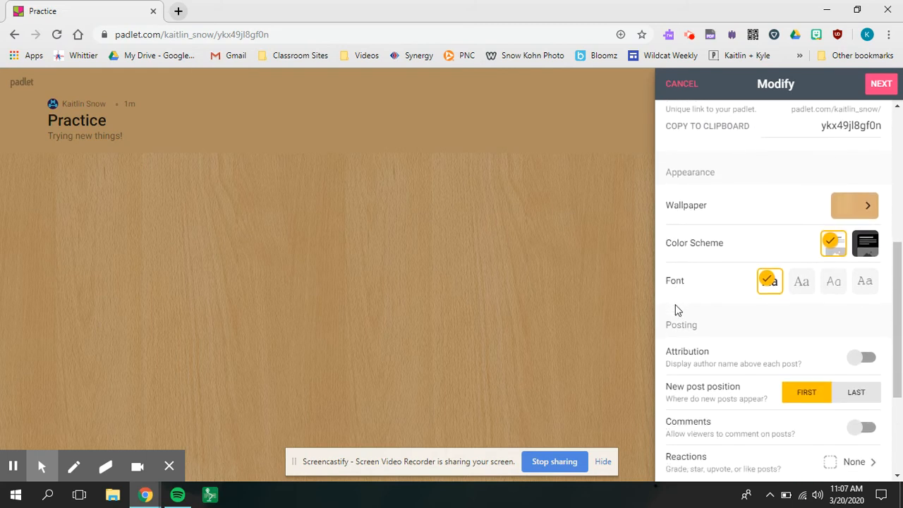
pyautogui.click(850, 215)
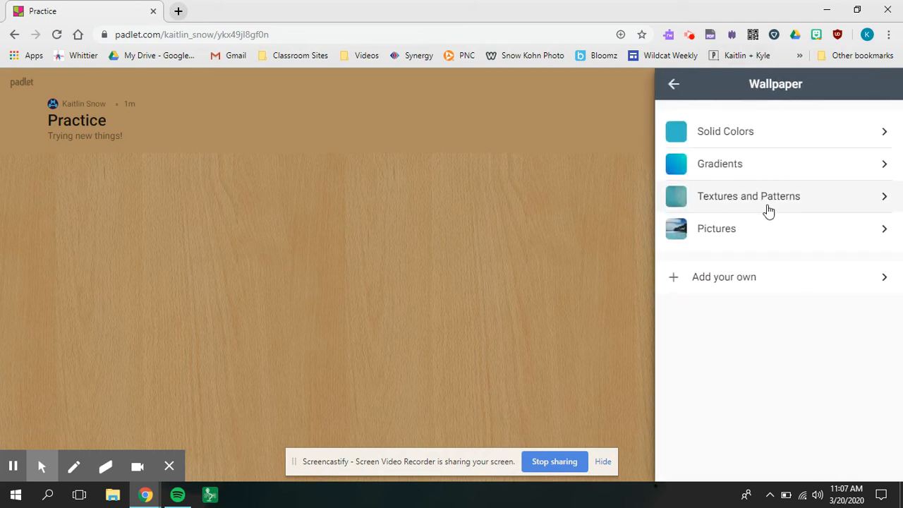
pyautogui.click(733, 234)
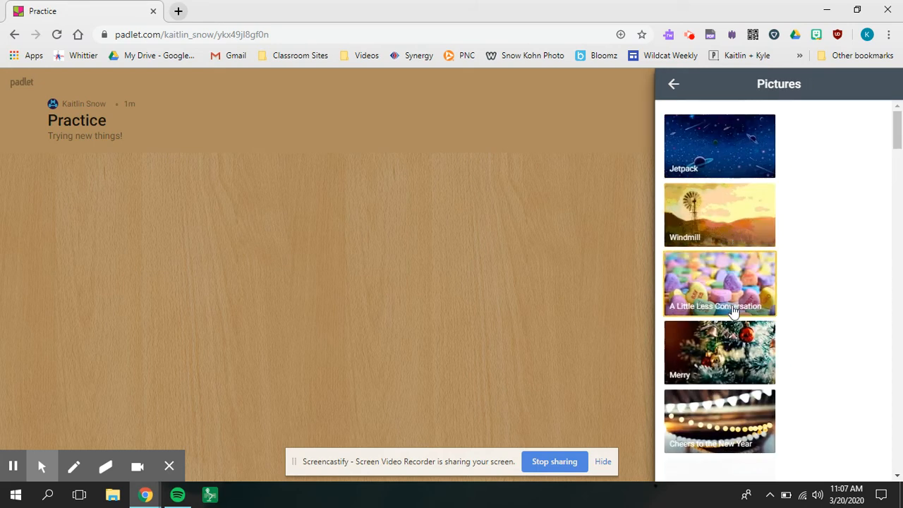
pyautogui.scroll(-5, 731, 311)
pyautogui.scroll(-4, 734, 312)
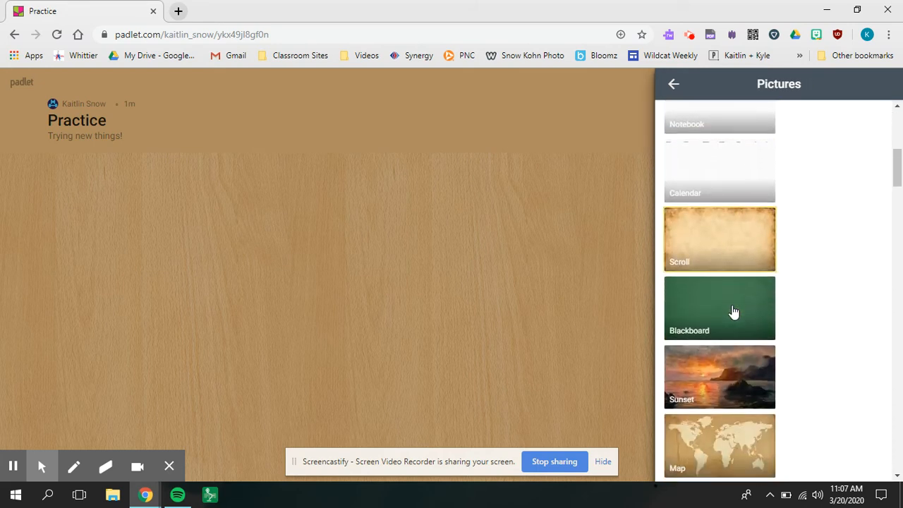
pyautogui.scroll(-3, 734, 311)
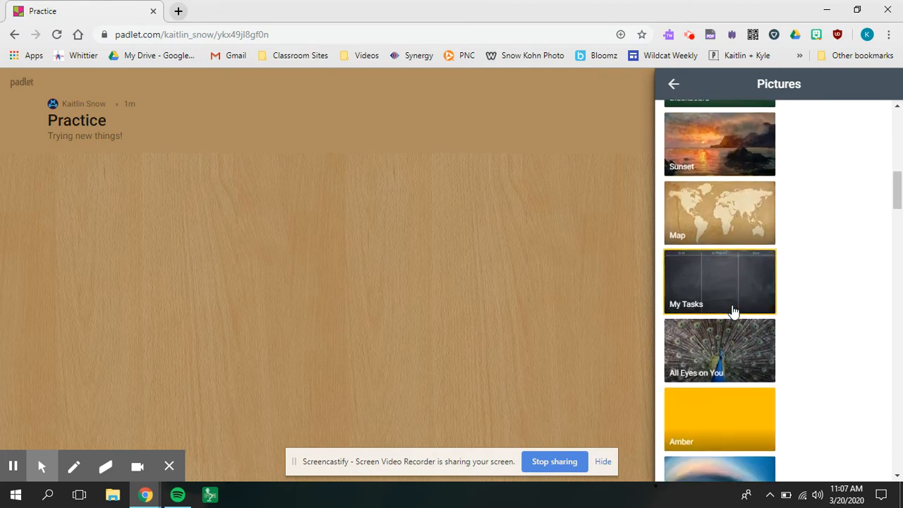
pyautogui.scroll(3, 734, 311)
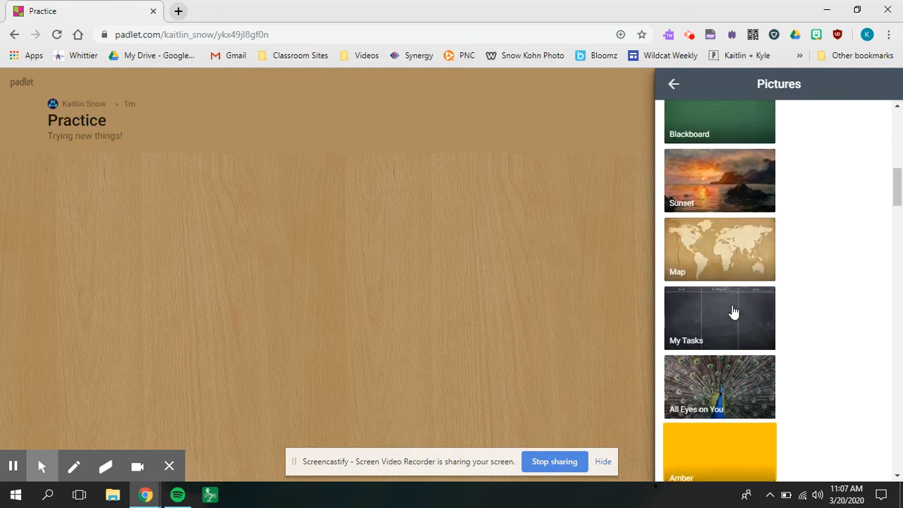
pyautogui.click(736, 272)
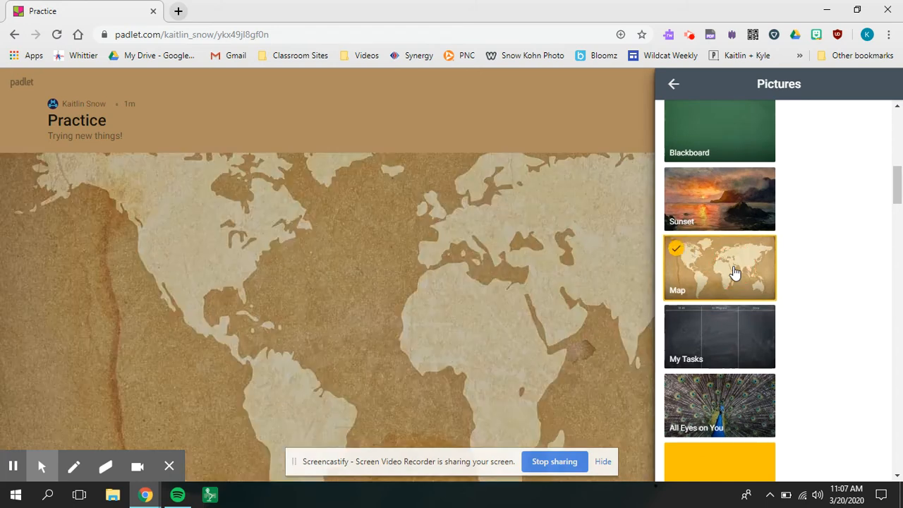
pyautogui.click(672, 86)
pyautogui.click(673, 86)
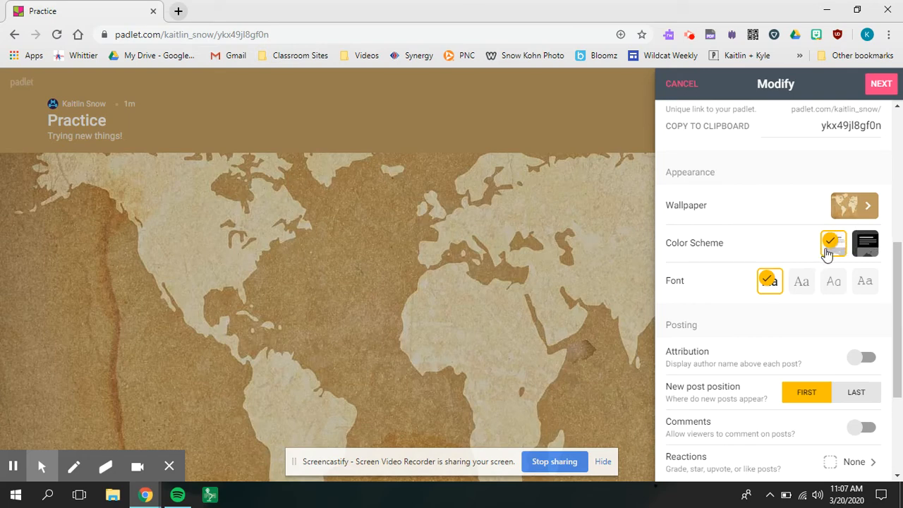
pyautogui.scroll(-1, 705, 265)
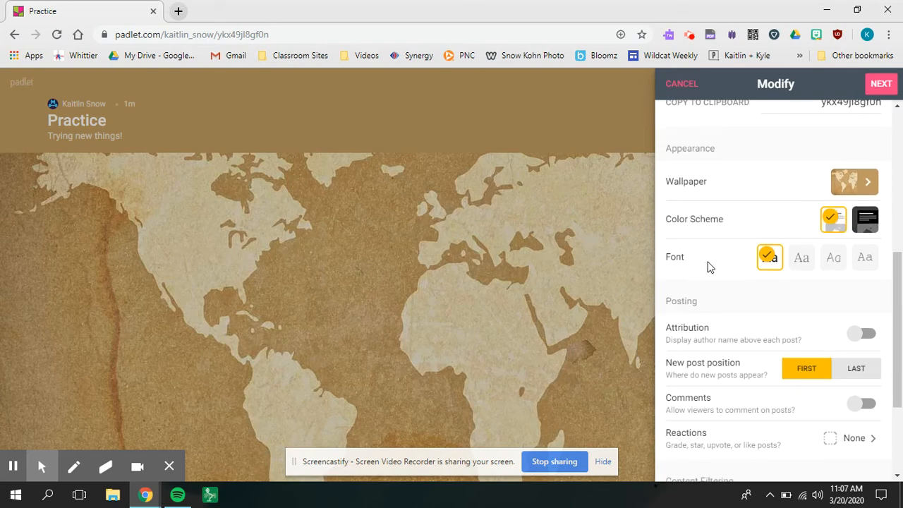
pyautogui.click(801, 258)
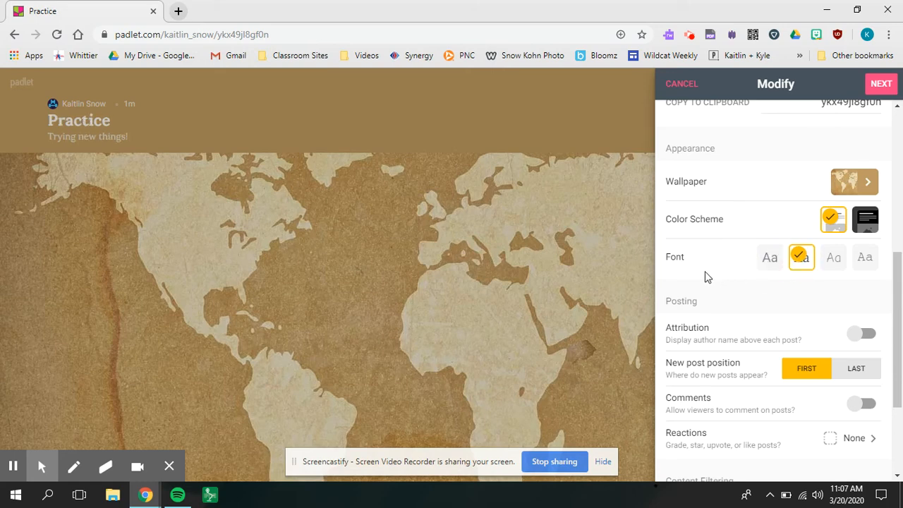
# Enable comments and require moderator approval for posts, finishing the setup to start posting.
pyautogui.scroll(-2, 704, 275)
pyautogui.scroll(-1, 706, 273)
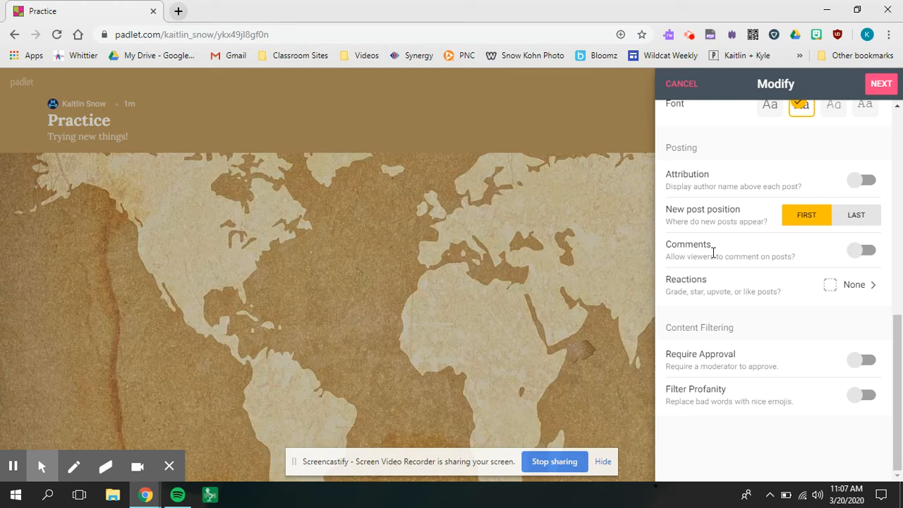
pyautogui.click(864, 251)
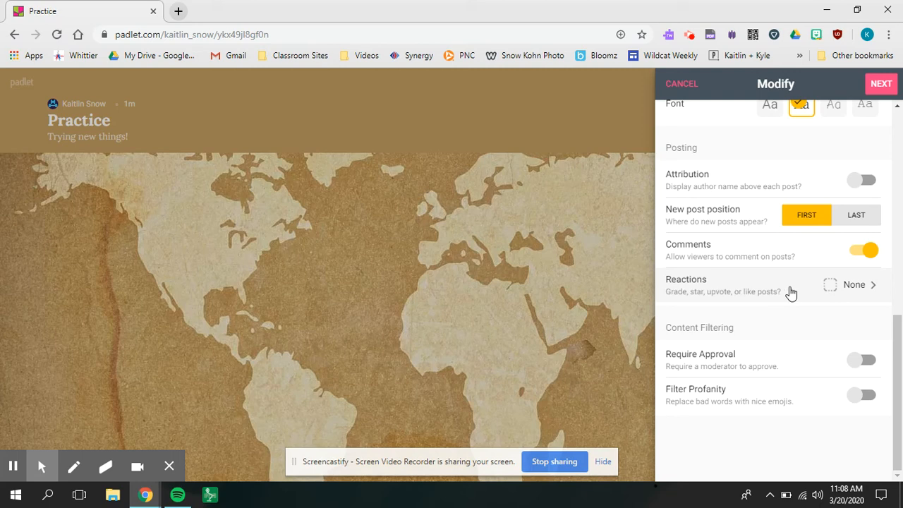
pyautogui.click(865, 363)
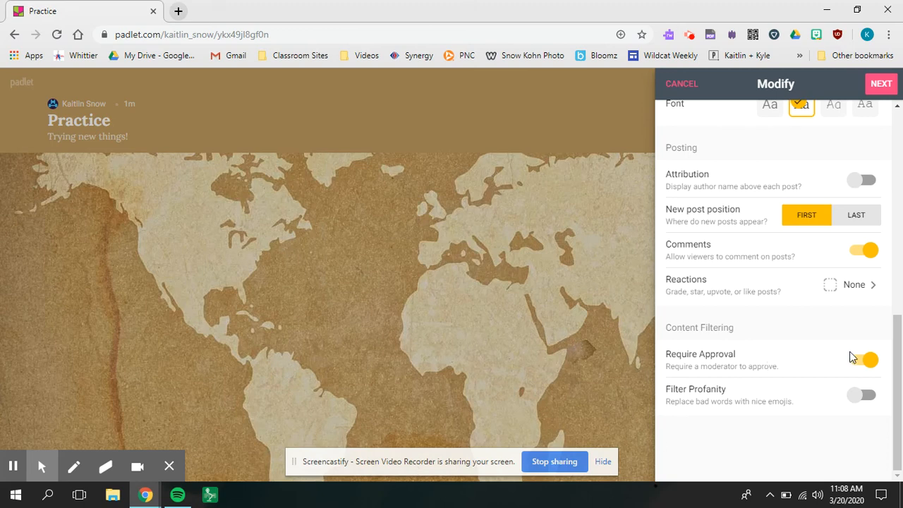
pyautogui.click(882, 83)
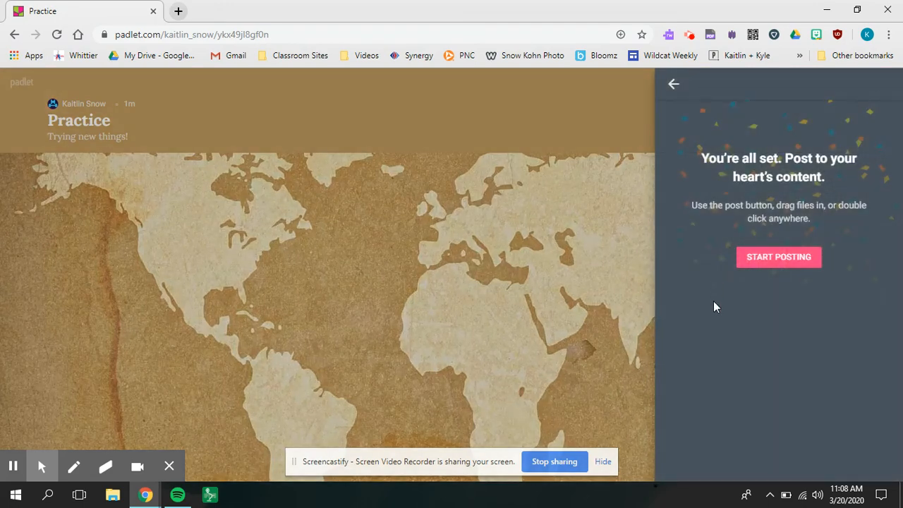
pyautogui.click(780, 256)
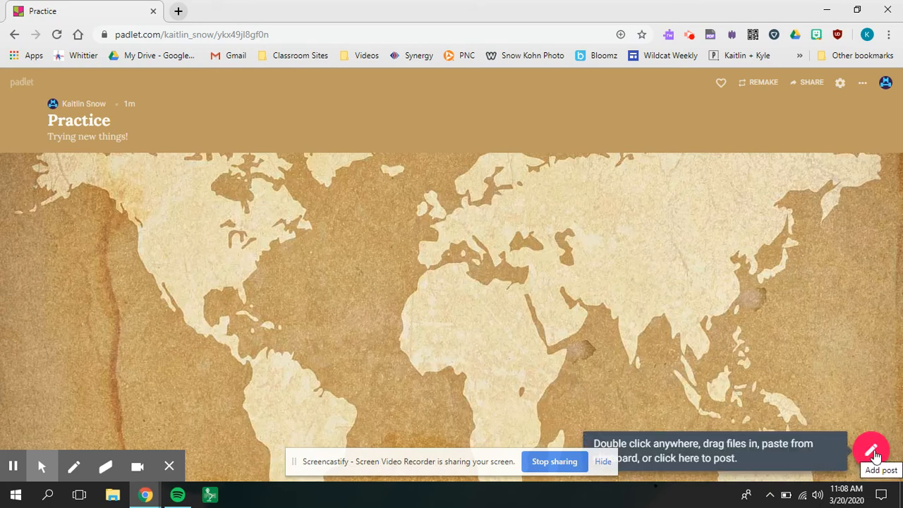
# Add a post titled with the teacher's name plus "Reaction", with the body text "I thought that was so funny!".
pyautogui.doubleClick(378, 207)
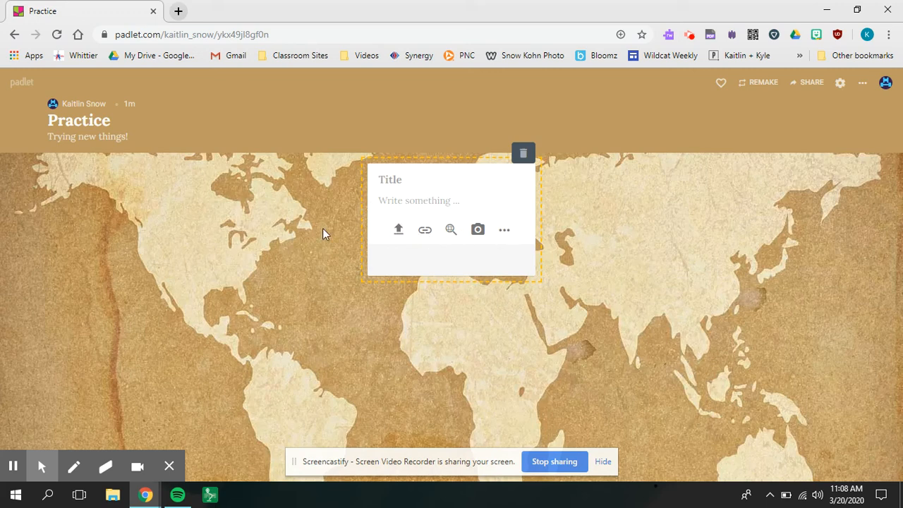
pyautogui.write("Mrs. Kohn's Reaction")
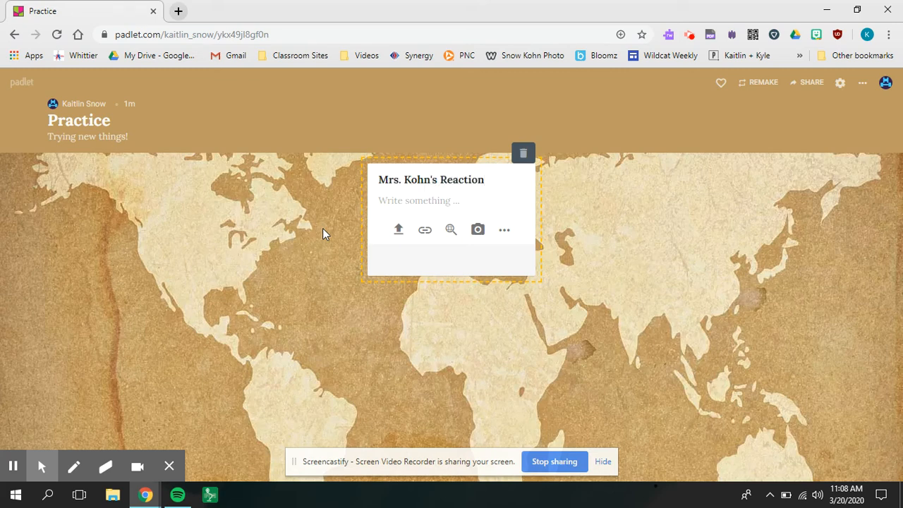
pyautogui.click(408, 202)
pyautogui.write('I thoguht')
pyautogui.press('BackSpace')
pyautogui.press('BackSpace')
pyautogui.press('BackSpace')
pyautogui.press('BackSpace')
pyautogui.write('ught that was so funn!')
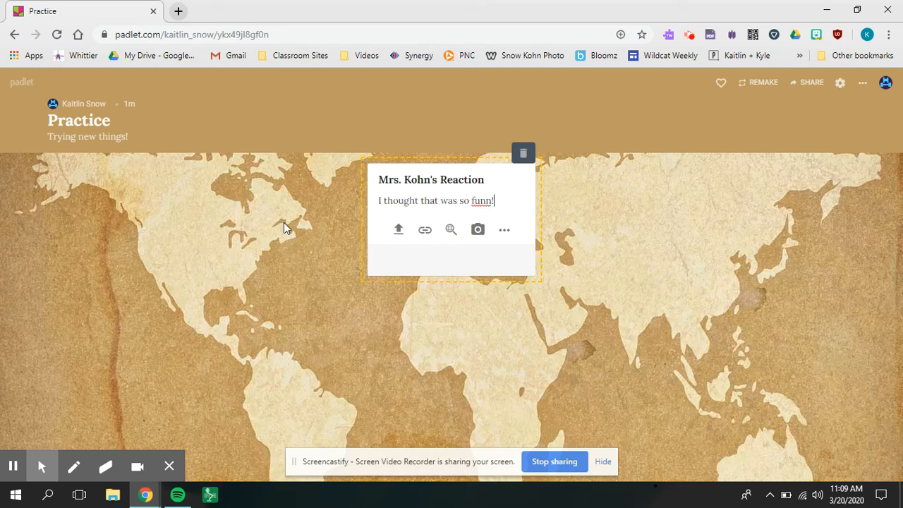
pyautogui.press('BackSpace')
pyautogui.write('y')
pyautogui.press('Return')
pyautogui.click(340, 298)
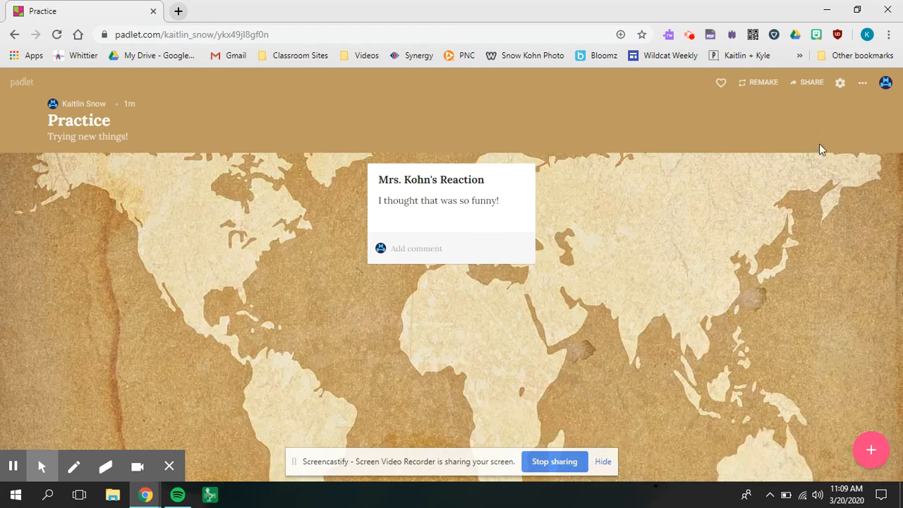
# Copy the padlet's link to the clipboard from the sharing options and close them.
pyautogui.click(812, 82)
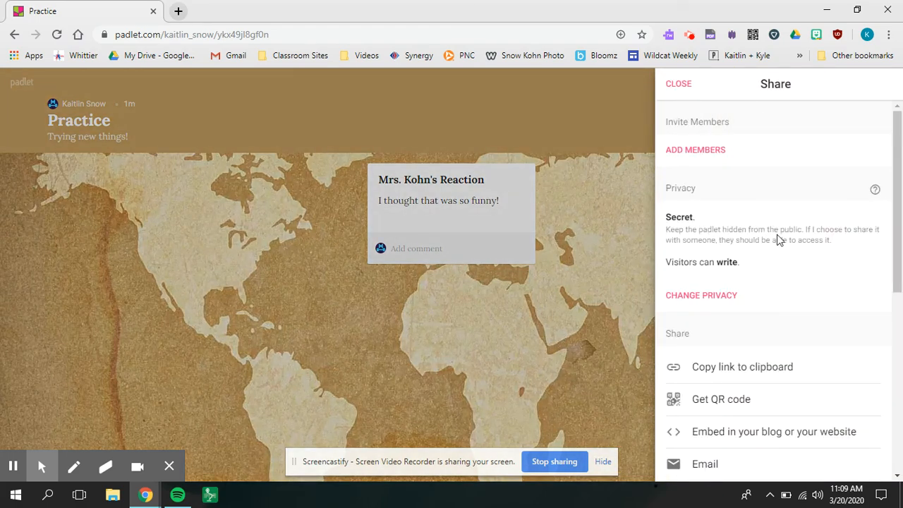
pyautogui.scroll(-1, 777, 235)
pyautogui.scroll(-3, 777, 235)
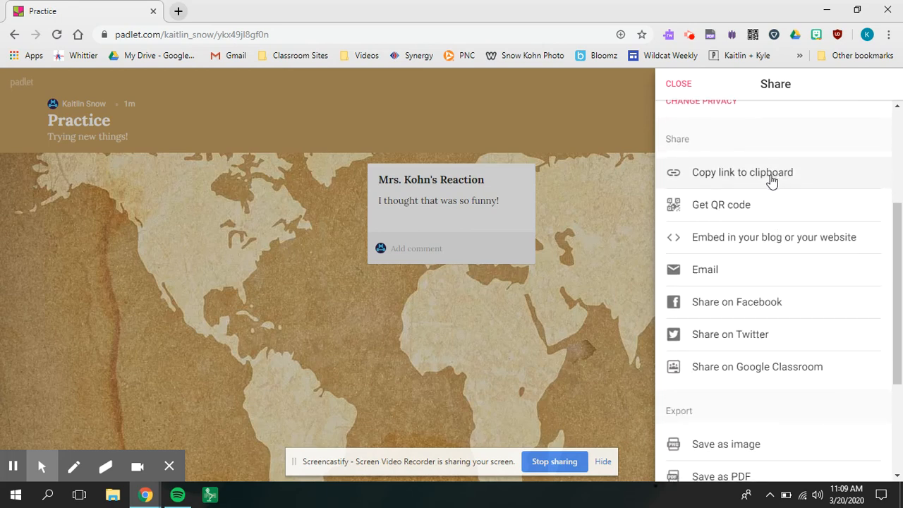
pyautogui.scroll(-1, 724, 217)
pyautogui.scroll(1, 724, 216)
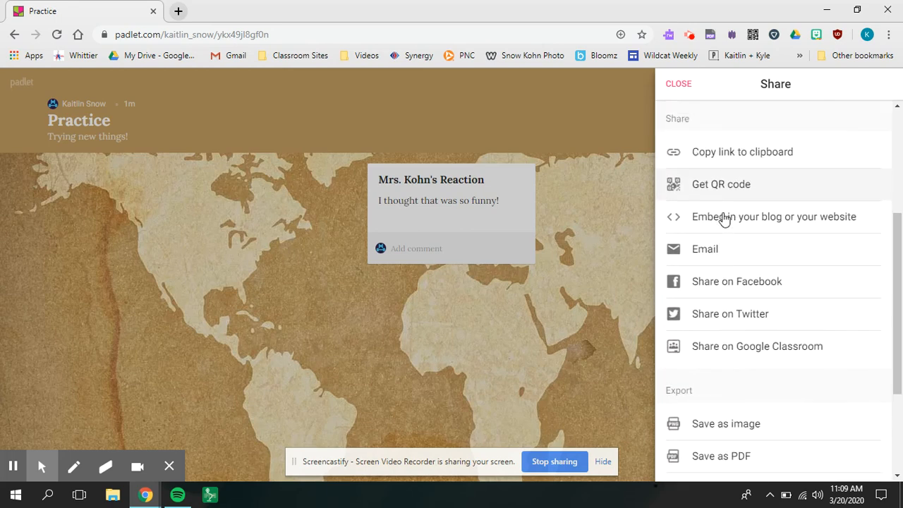
pyautogui.click(732, 177)
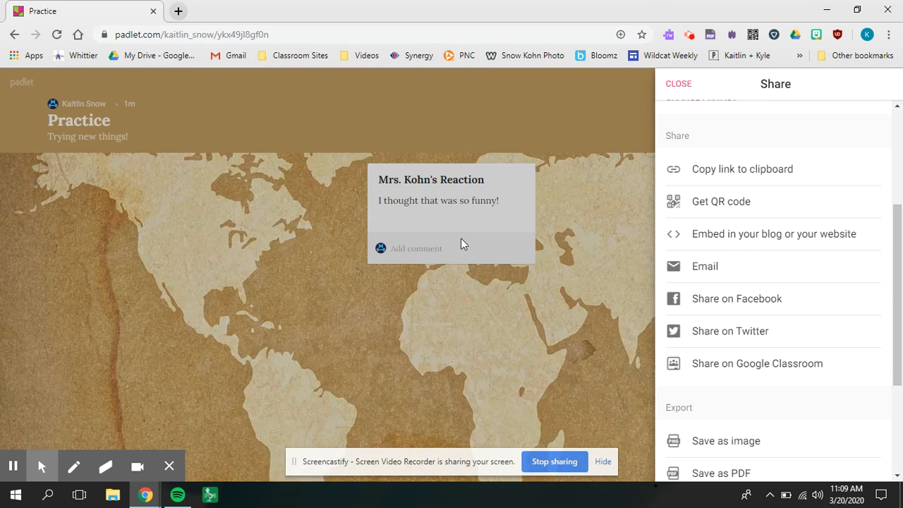
pyautogui.click(680, 84)
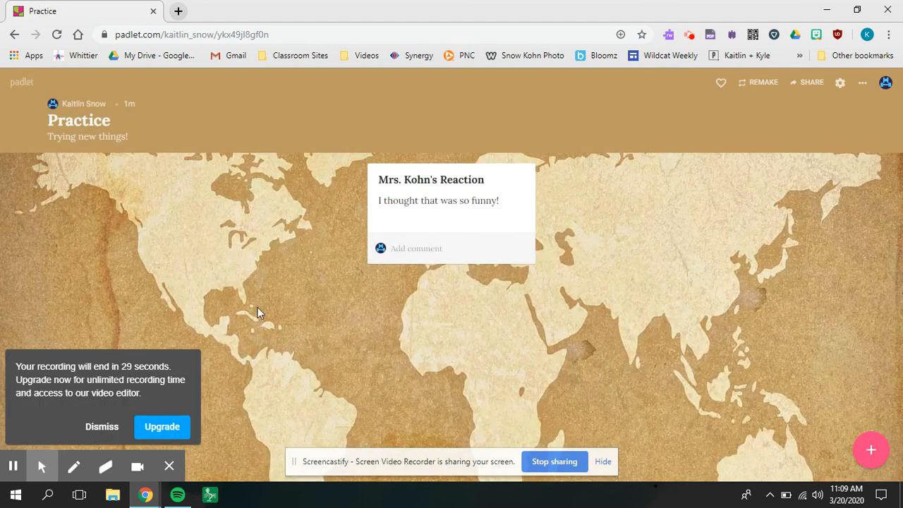